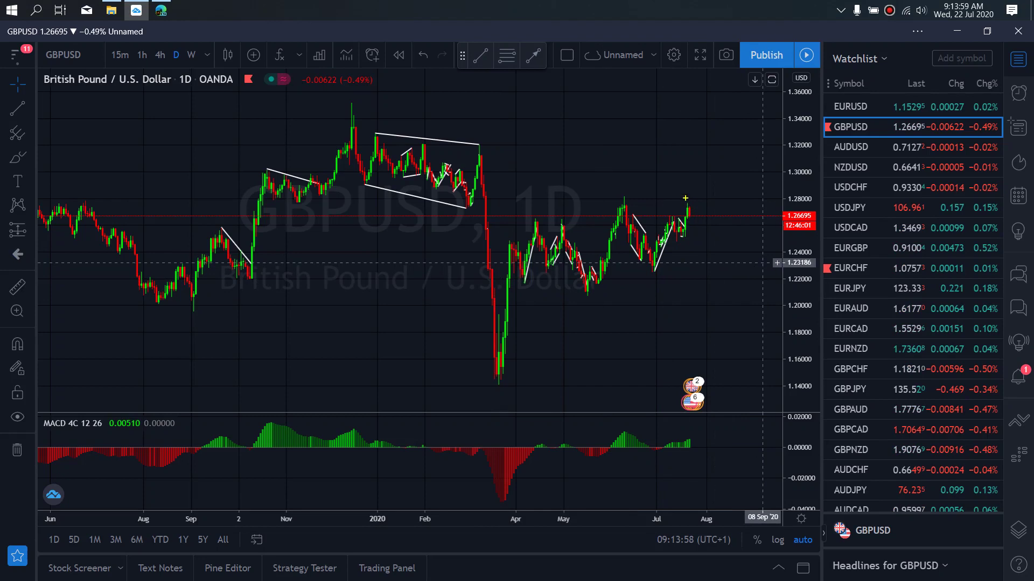
# Sketch a downward projection after the last GBPUSD candles, then erase the freehand annotations
pyautogui.moveTo(687, 201); pyautogui.dragTo(688, 211)
pyautogui.moveTo(671, 217)
pyautogui.mouseDown()
pyautogui.moveTo(682, 228)
pyautogui.moveTo(685, 206)
pyautogui.moveTo(703, 226)
pyautogui.moveTo(720, 220)
pyautogui.moveTo(671, 214)
pyautogui.moveTo(734, 170)
pyautogui.moveTo(737, 157)
pyautogui.mouseUp()
pyautogui.press('Escape')
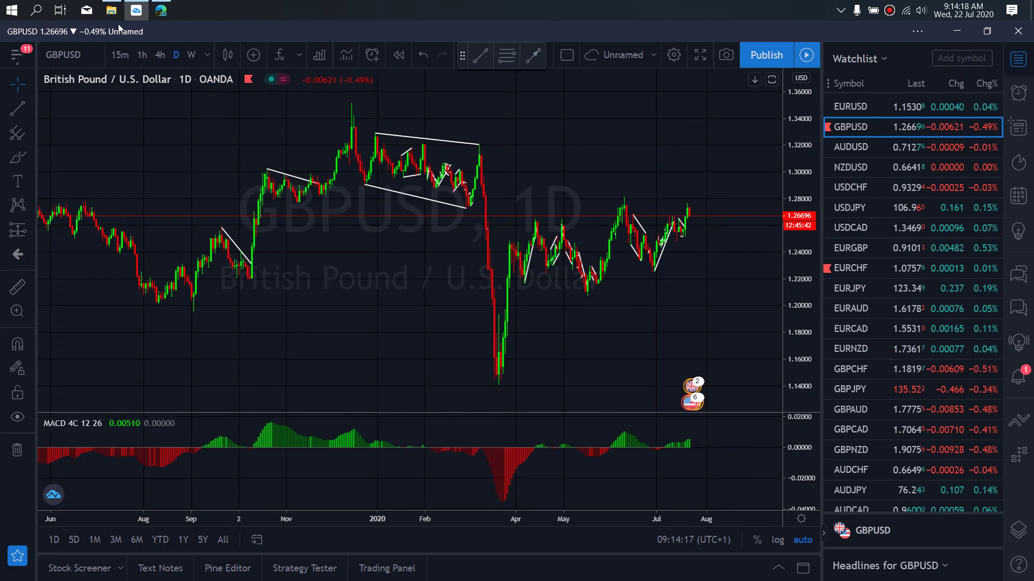
# On the 4-hour GBPUSD chart, draw the pattern's boundaries and sketch a projected rally to the right
pyautogui.click(160, 55)
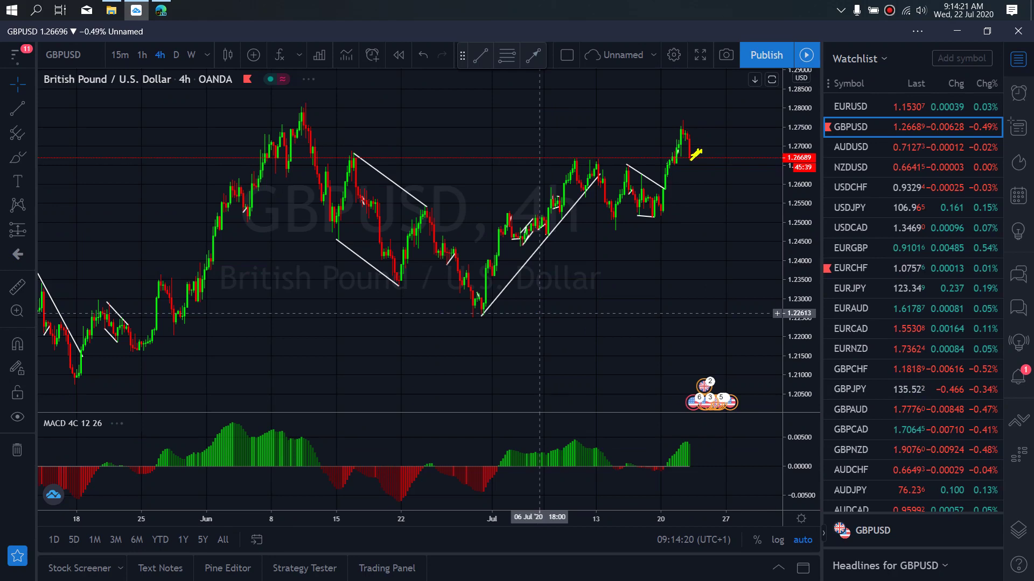
pyautogui.moveTo(706, 151); pyautogui.dragTo(712, 180)
pyautogui.moveTo(569, 156)
pyautogui.mouseDown()
pyautogui.moveTo(604, 192)
pyautogui.moveTo(615, 231)
pyautogui.mouseUp()
pyautogui.moveTo(711, 200); pyautogui.dragTo(718, 203)
pyautogui.moveTo(615, 231); pyautogui.dragTo(715, 209)
pyautogui.moveTo(571, 155); pyautogui.dragTo(670, 135)
pyautogui.moveTo(715, 215); pyautogui.dragTo(803, 62)
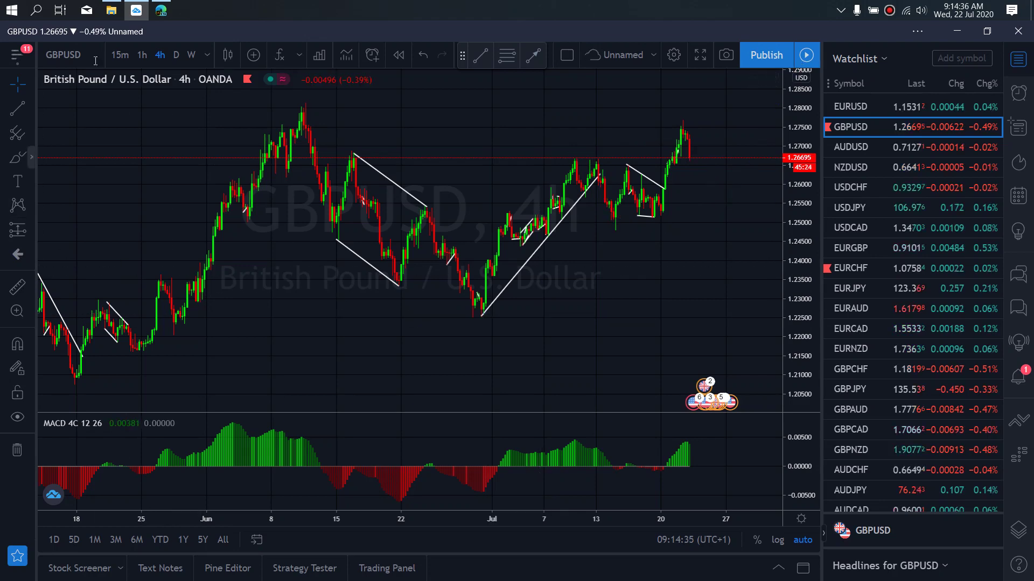
# On the 1-hour chart, sketch a projected pullback arc with a dash marking its target level
pyautogui.click(142, 55)
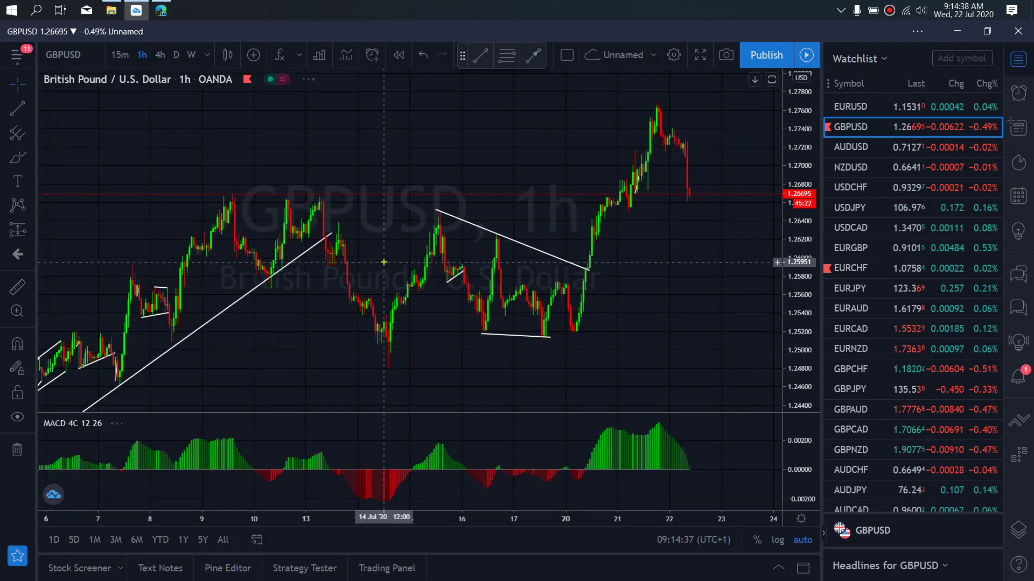
pyautogui.moveTo(669, 155); pyautogui.dragTo(674, 130)
pyautogui.moveTo(686, 186)
pyautogui.mouseDown()
pyautogui.moveTo(714, 170)
pyautogui.moveTo(691, 198)
pyautogui.moveTo(720, 179)
pyautogui.moveTo(742, 287)
pyautogui.mouseUp()
pyautogui.moveTo(727, 99)
pyautogui.mouseDown()
pyautogui.moveTo(679, 236)
pyautogui.moveTo(788, 217)
pyautogui.mouseUp()
pyautogui.moveTo(701, 304); pyautogui.dragTo(727, 286)
pyautogui.moveTo(625, 292); pyautogui.dragTo(641, 292)
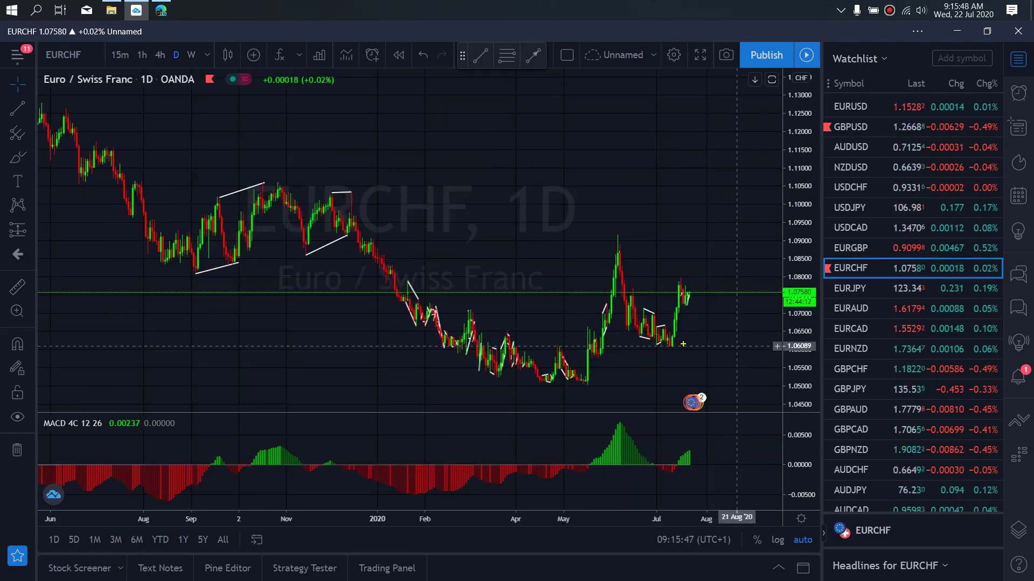
# Trace the July rally on the EURCHF daily chart and sketch a projected path beyond the latest candles
pyautogui.moveTo(671, 346)
pyautogui.mouseDown()
pyautogui.moveTo(682, 294)
pyautogui.moveTo(702, 285)
pyautogui.moveTo(709, 300)
pyautogui.moveTo(731, 243)
pyautogui.mouseUp()
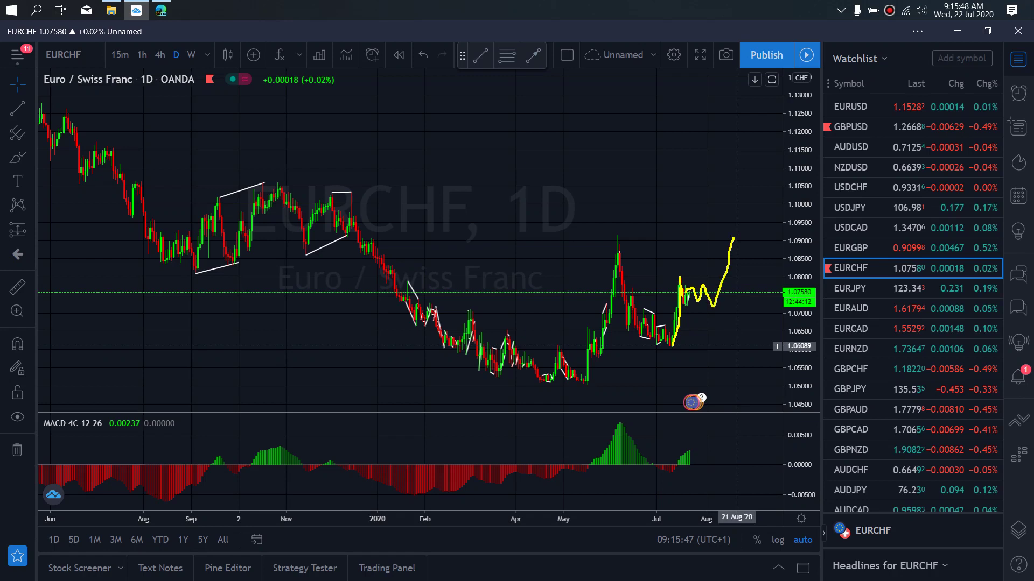
pyautogui.moveTo(613, 228); pyautogui.dragTo(625, 234)
pyautogui.moveTo(679, 272)
pyautogui.mouseDown()
pyautogui.moveTo(714, 288)
pyautogui.moveTo(696, 306)
pyautogui.moveTo(716, 306)
pyautogui.mouseUp()
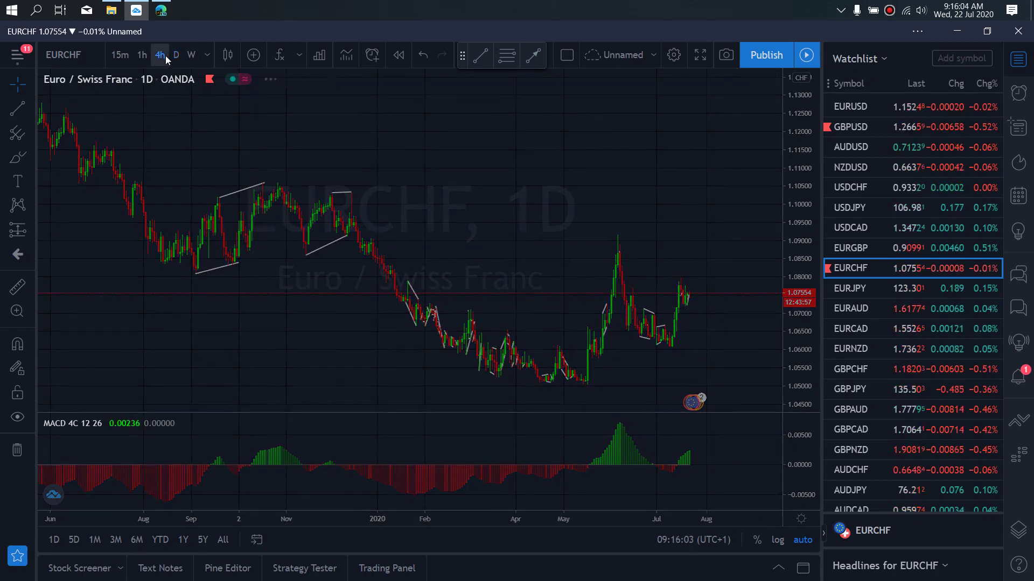
# On the 4-hour EURCHF chart, draw a flag's upper and lower lines and a projected dip-and-rally
pyautogui.click(160, 55)
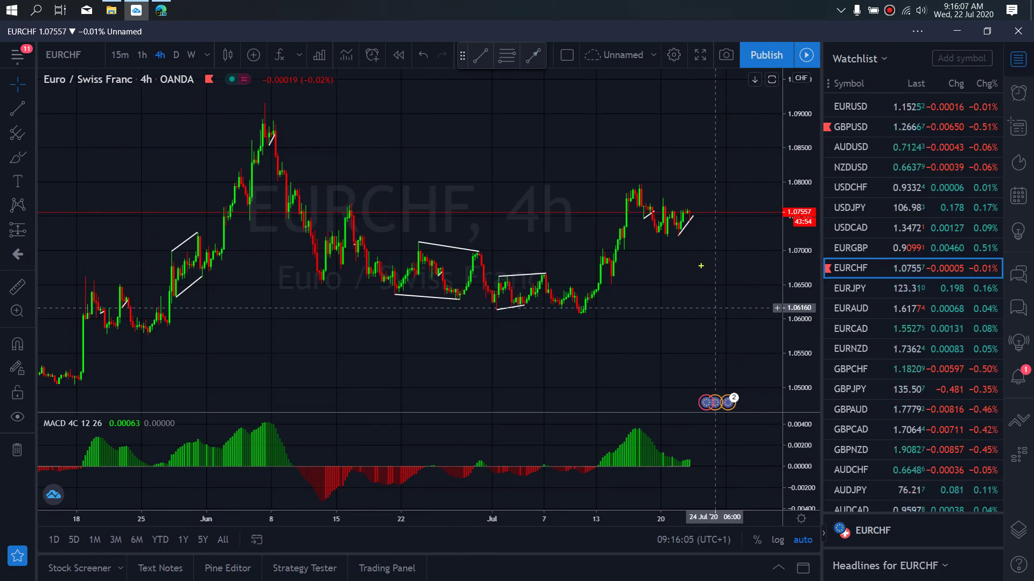
pyautogui.moveTo(678, 228)
pyautogui.mouseDown()
pyautogui.moveTo(675, 211)
pyautogui.moveTo(715, 203)
pyautogui.moveTo(717, 189)
pyautogui.moveTo(730, 234)
pyautogui.mouseUp()
pyautogui.moveTo(637, 181)
pyautogui.mouseDown()
pyautogui.moveTo(661, 233)
pyautogui.moveTo(720, 199)
pyautogui.moveTo(733, 242)
pyautogui.moveTo(777, 90)
pyautogui.mouseUp()
pyautogui.moveTo(638, 177); pyautogui.dragTo(738, 196)
pyautogui.moveTo(642, 236); pyautogui.dragTo(727, 243)
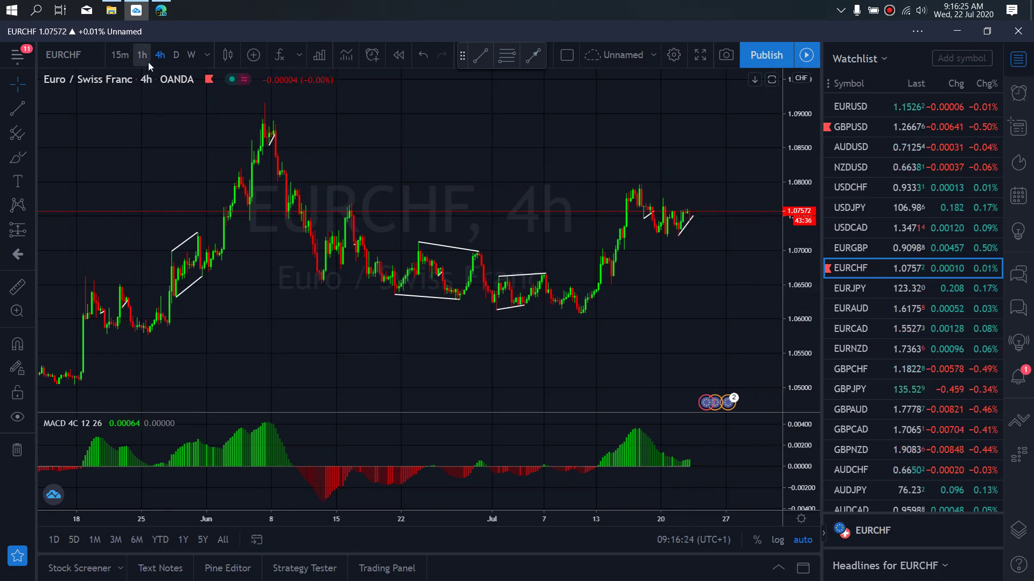
# On the 1-hour EURCHF chart, mark the range and sketch an N-shaped projected path
pyautogui.click(142, 55)
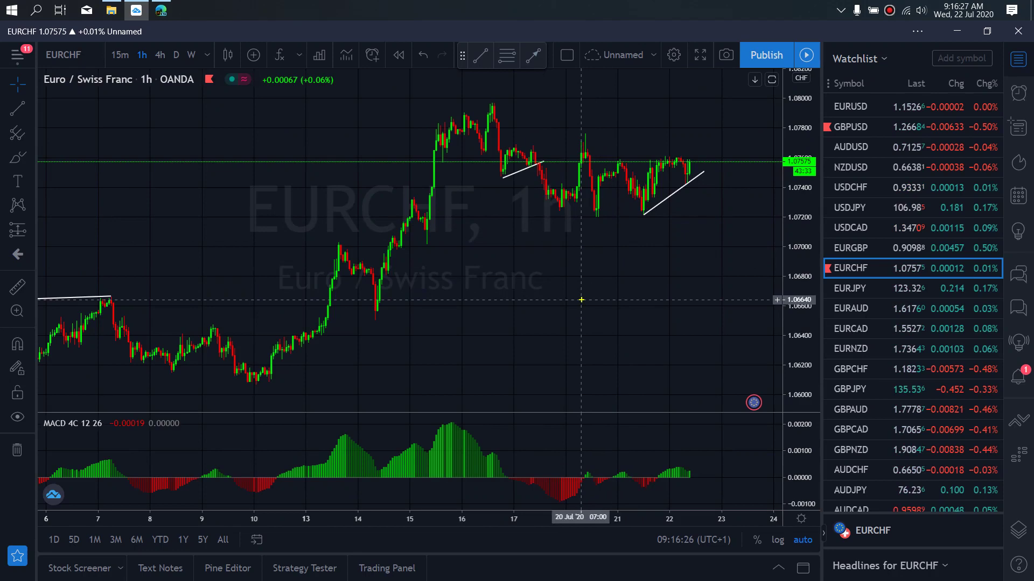
pyautogui.moveTo(688, 184); pyautogui.dragTo(689, 134)
pyautogui.moveTo(644, 165)
pyautogui.mouseDown()
pyautogui.moveTo(678, 161)
pyautogui.moveTo(674, 185)
pyautogui.mouseUp()
pyautogui.moveTo(691, 132)
pyautogui.mouseDown()
pyautogui.moveTo(721, 171)
pyautogui.moveTo(734, 116)
pyautogui.moveTo(748, 128)
pyautogui.moveTo(806, 305)
pyautogui.mouseUp()
# Circle the recent price action and projection, and mark the pattern inside the circle
pyautogui.moveTo(790, 96)
pyautogui.mouseDown()
pyautogui.moveTo(605, 263)
pyautogui.moveTo(807, 127)
pyautogui.moveTo(783, 108)
pyautogui.mouseUp()
pyautogui.moveTo(635, 200); pyautogui.dragTo(716, 141)
pyautogui.moveTo(648, 162); pyautogui.dragTo(708, 115)
pyautogui.moveTo(660, 194); pyautogui.dragTo(732, 164)
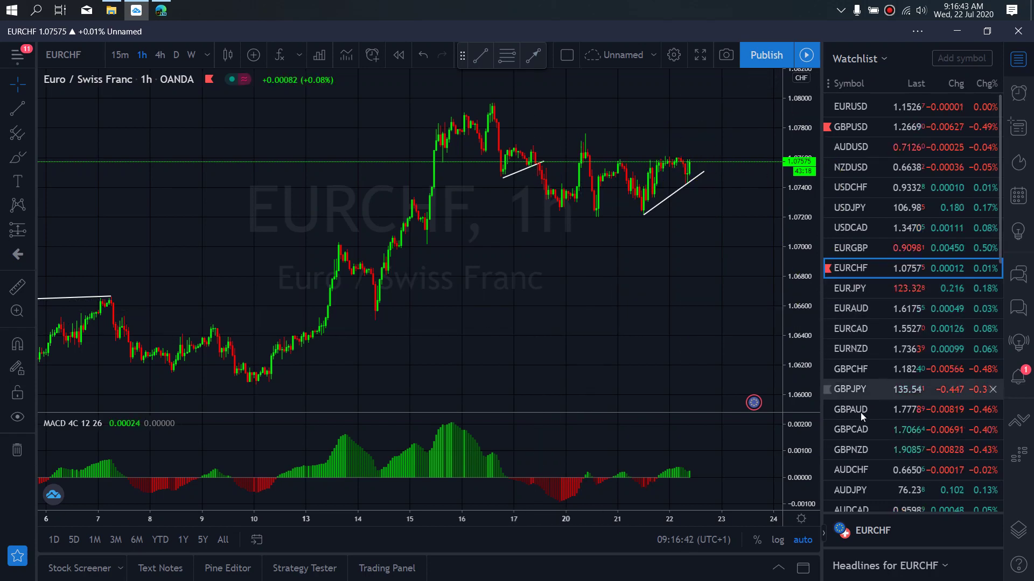
pyautogui.scroll(-3, 860, 412)
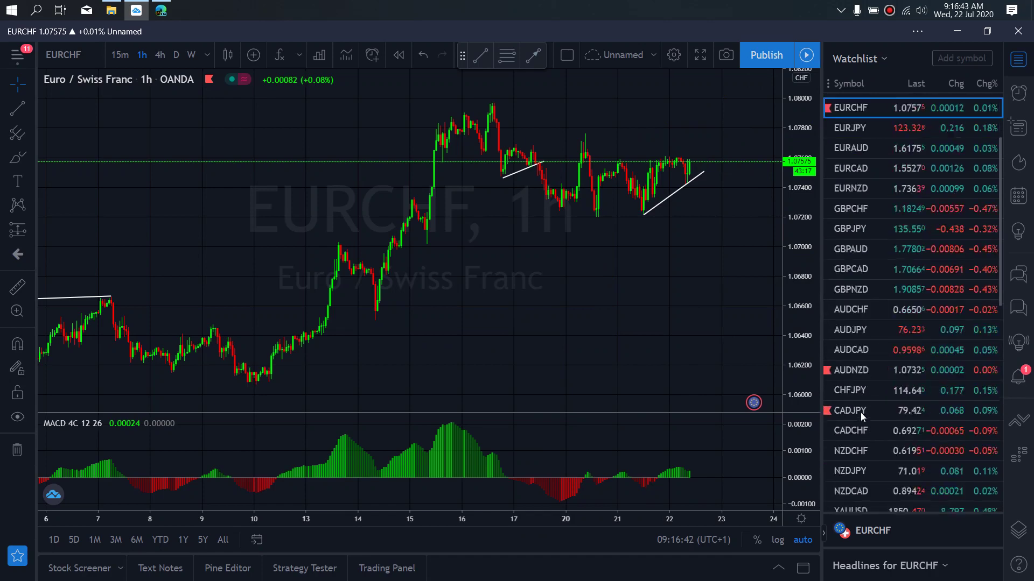
pyautogui.scroll(-2, 861, 413)
# On the AUDNZD chart, draw lines over recent highs and lows and a projected zigzag, then erase them
pyautogui.click(849, 280)
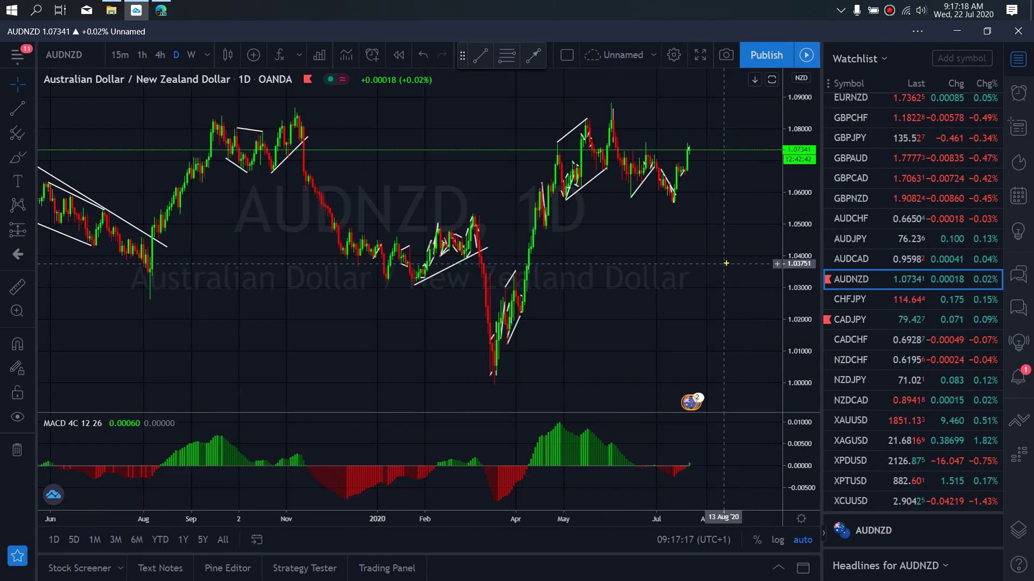
pyautogui.moveTo(648, 142); pyautogui.dragTo(687, 139)
pyautogui.moveTo(630, 195); pyautogui.dragTo(669, 202)
pyautogui.moveTo(687, 140)
pyautogui.mouseDown()
pyautogui.moveTo(705, 166)
pyautogui.moveTo(721, 152)
pyautogui.moveTo(703, 151)
pyautogui.moveTo(724, 145)
pyautogui.moveTo(747, 220)
pyautogui.mouseUp()
pyautogui.moveTo(605, 105)
pyautogui.mouseDown()
pyautogui.moveTo(650, 180)
pyautogui.moveTo(722, 188)
pyautogui.moveTo(735, 217)
pyautogui.mouseUp()
pyautogui.press('e')
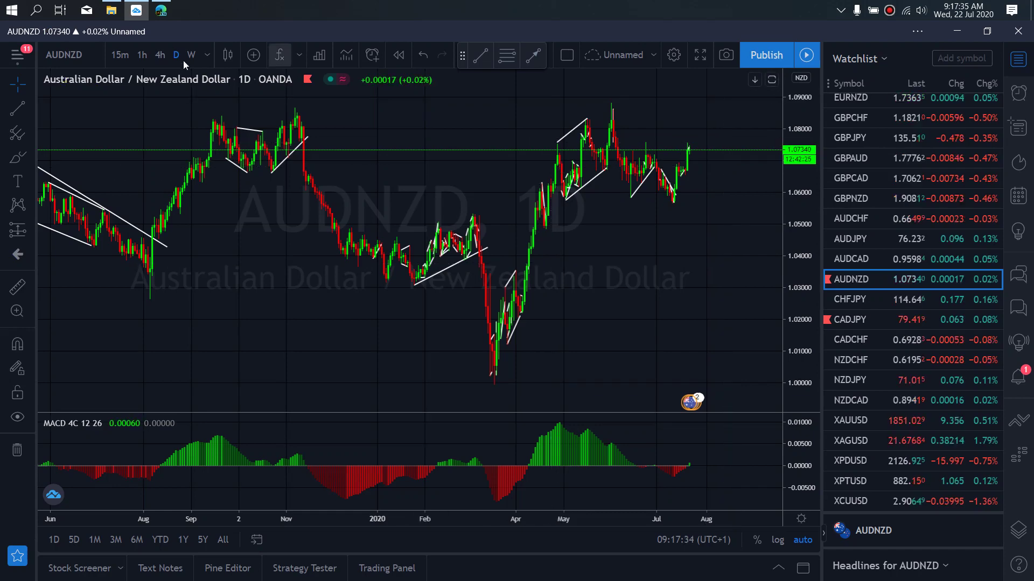
# On the 4-hour AUDNZD chart, sketch and circle an N-shaped path after the latest candles
pyautogui.click(160, 55)
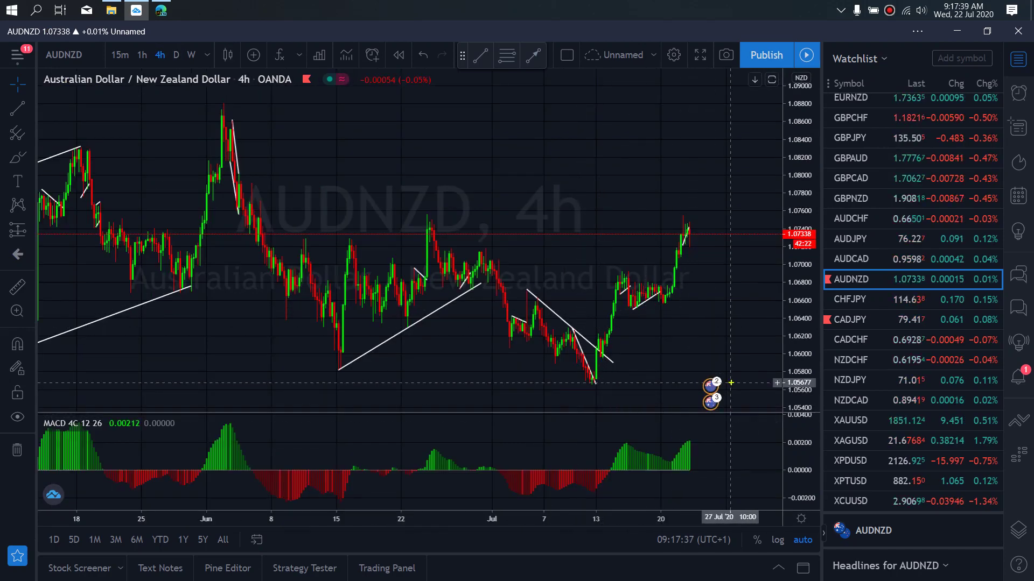
pyautogui.moveTo(688, 228)
pyautogui.mouseDown()
pyautogui.moveTo(691, 237)
pyautogui.moveTo(697, 226)
pyautogui.moveTo(703, 254)
pyautogui.moveTo(727, 254)
pyautogui.moveTo(736, 282)
pyautogui.moveTo(762, 278)
pyautogui.mouseUp()
pyautogui.moveTo(702, 204)
pyautogui.mouseDown()
pyautogui.moveTo(754, 200)
pyautogui.moveTo(695, 207)
pyautogui.mouseUp()
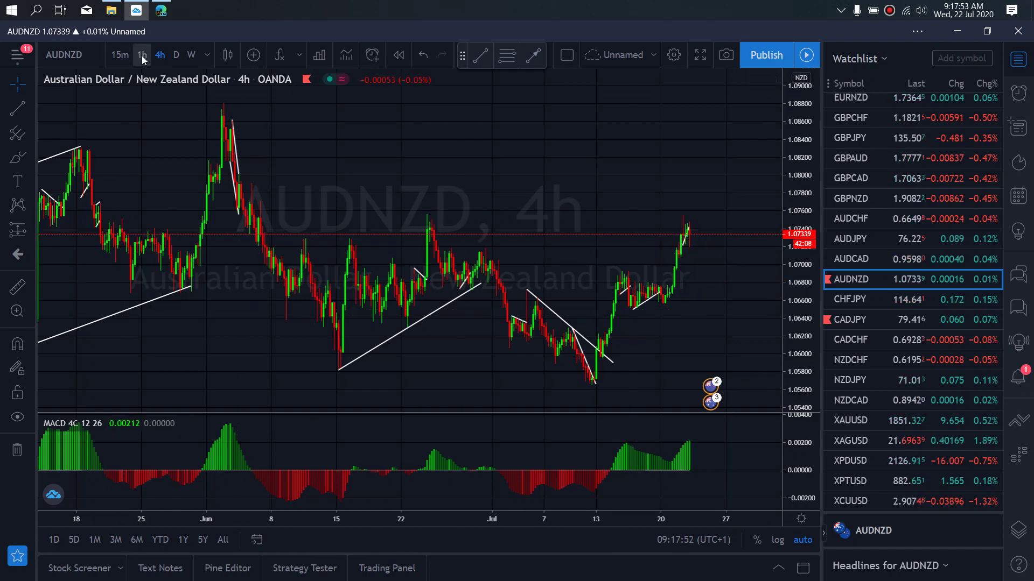
pyautogui.click(141, 56)
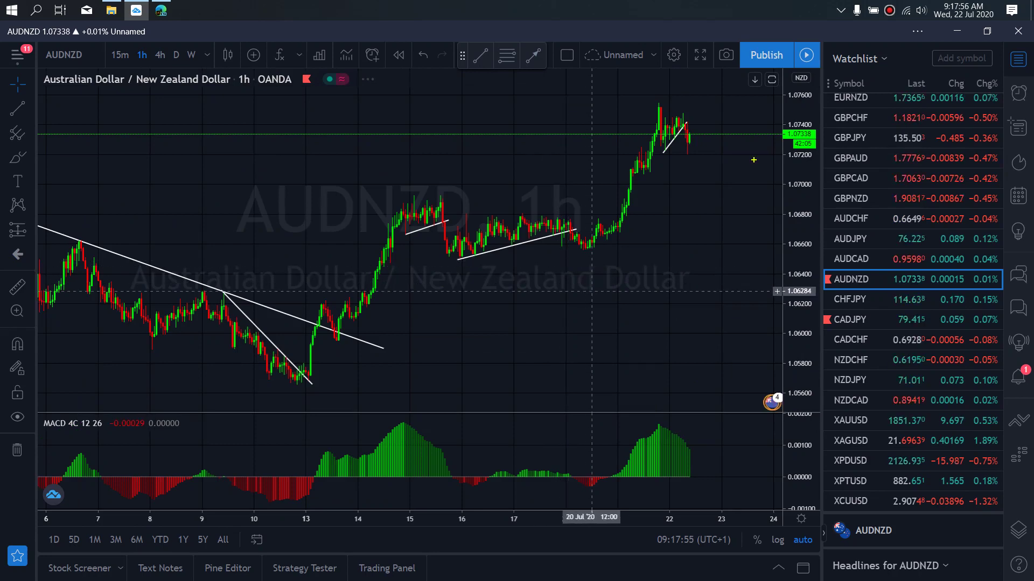
# Draw the flag's upper and lower lines, a lower support level, and a stepped zigzag decline
pyautogui.moveTo(680, 121)
pyautogui.mouseDown()
pyautogui.moveTo(686, 150)
pyautogui.moveTo(701, 123)
pyautogui.moveTo(718, 189)
pyautogui.mouseUp()
pyautogui.moveTo(664, 155)
pyautogui.mouseDown()
pyautogui.moveTo(720, 137)
pyautogui.moveTo(710, 112)
pyautogui.moveTo(700, 151)
pyautogui.mouseUp()
pyautogui.moveTo(709, 111)
pyautogui.mouseDown()
pyautogui.moveTo(716, 204)
pyautogui.moveTo(798, 165)
pyautogui.moveTo(823, 258)
pyautogui.moveTo(843, 238)
pyautogui.moveTo(893, 229)
pyautogui.moveTo(925, 394)
pyautogui.mouseUp()
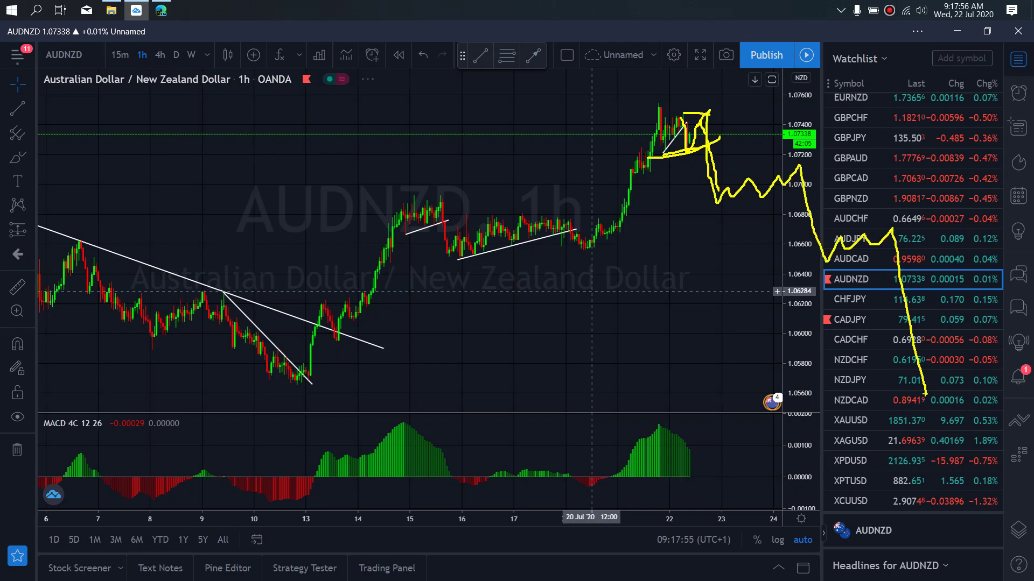
pyautogui.moveTo(710, 218); pyautogui.dragTo(831, 199)
pyautogui.moveTo(712, 179); pyautogui.dragTo(761, 169)
pyautogui.moveTo(791, 239); pyautogui.dragTo(878, 226)
pyautogui.moveTo(823, 275); pyautogui.dragTo(894, 235)
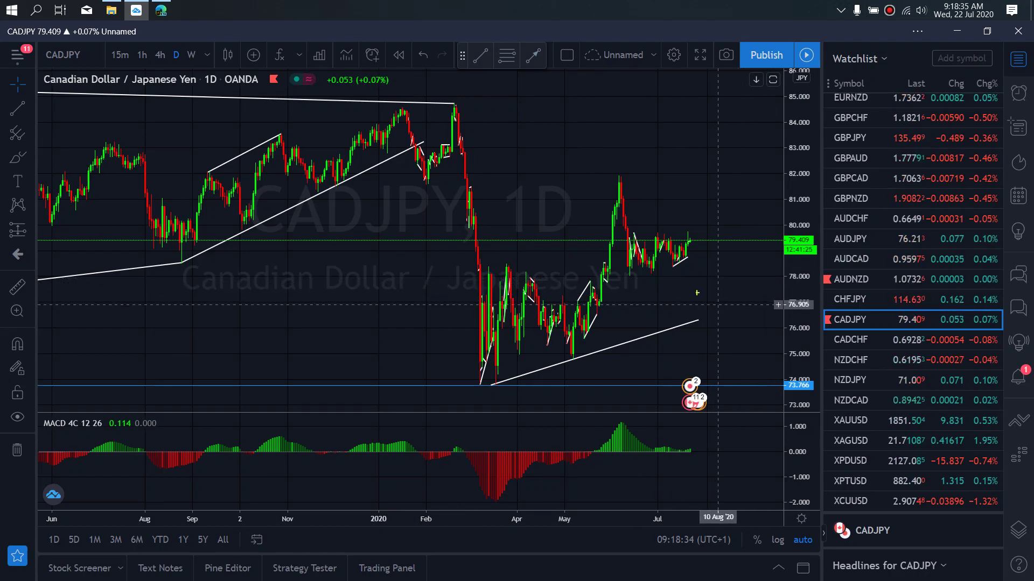
# On the CADJPY daily chart, box the recent range with top and bottom lines and sketch a projected drop
pyautogui.moveTo(631, 278); pyautogui.dragTo(681, 268)
pyautogui.moveTo(623, 239); pyautogui.dragTo(692, 231)
pyautogui.moveTo(628, 285)
pyautogui.mouseDown()
pyautogui.moveTo(635, 241)
pyautogui.moveTo(676, 264)
pyautogui.moveTo(691, 234)
pyautogui.moveTo(728, 316)
pyautogui.mouseUp()
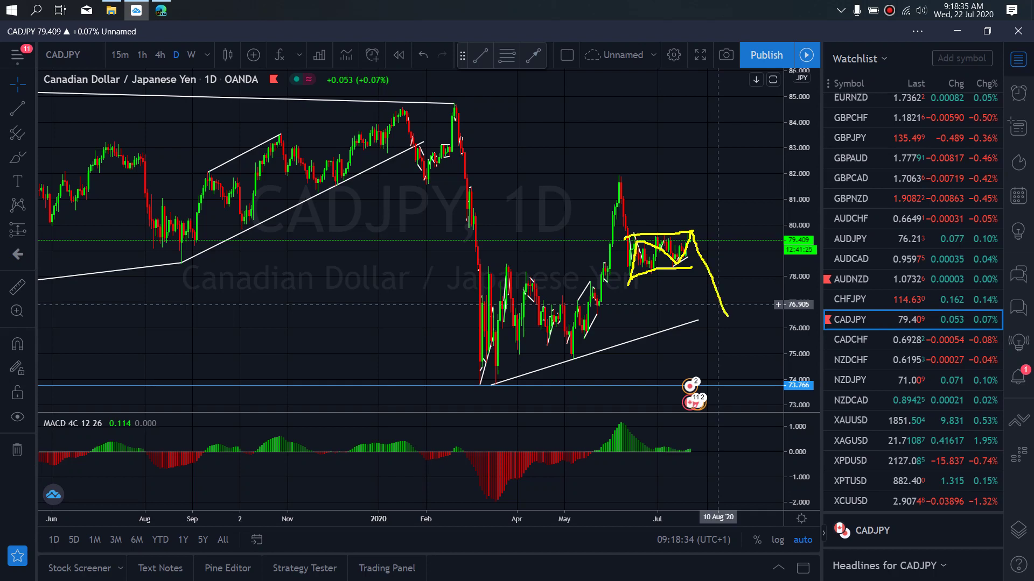
pyautogui.moveTo(721, 212)
pyautogui.mouseDown()
pyautogui.moveTo(691, 234)
pyautogui.moveTo(723, 331)
pyautogui.moveTo(738, 218)
pyautogui.moveTo(695, 211)
pyautogui.mouseUp()
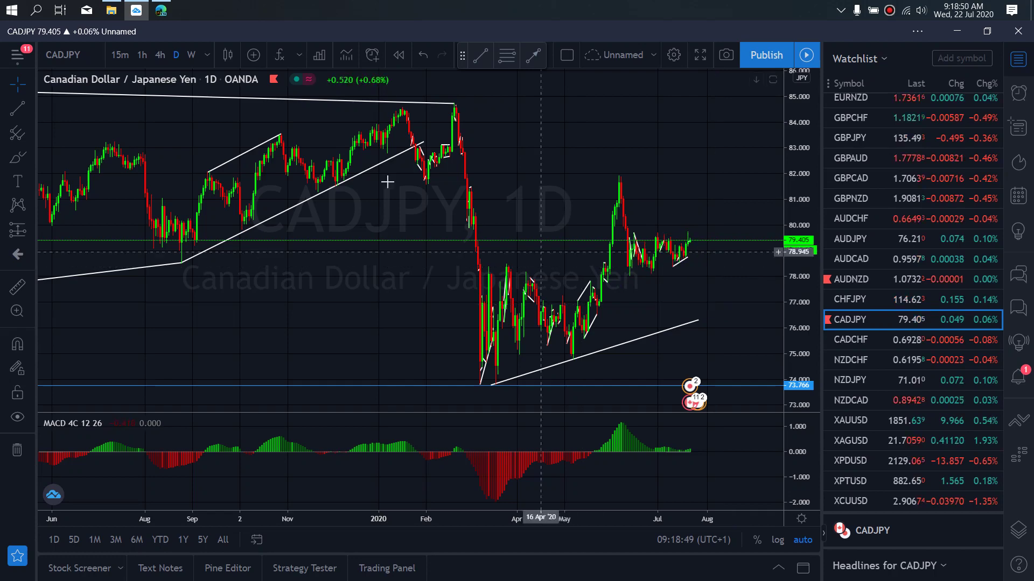
# On the 4-hour CADJPY chart, mark the latest candles, sketch a squiggle and circle the projection
pyautogui.click(160, 55)
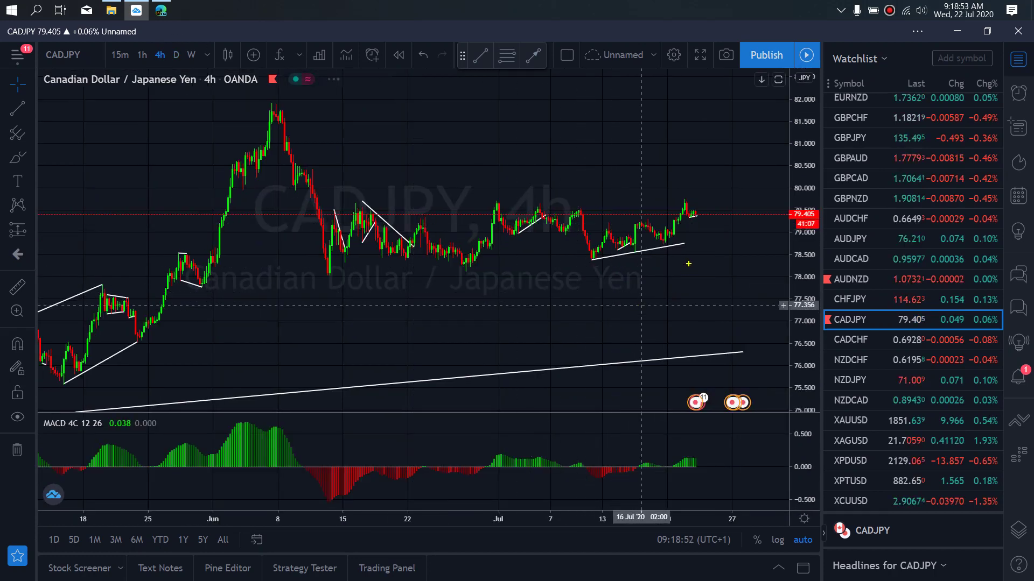
pyautogui.moveTo(697, 213); pyautogui.dragTo(699, 220)
pyautogui.moveTo(684, 244)
pyautogui.mouseDown()
pyautogui.moveTo(705, 241)
pyautogui.moveTo(731, 190)
pyautogui.moveTo(703, 203)
pyautogui.moveTo(698, 246)
pyautogui.moveTo(714, 209)
pyautogui.mouseUp()
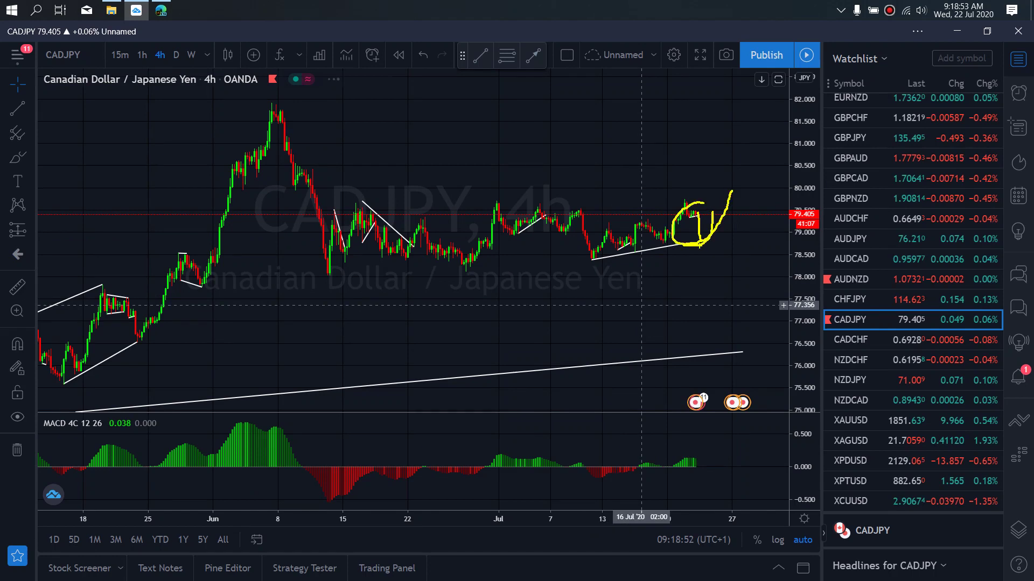
pyautogui.moveTo(703, 256)
pyautogui.mouseDown()
pyautogui.moveTo(725, 250)
pyautogui.moveTo(764, 359)
pyautogui.moveTo(742, 354)
pyautogui.mouseUp()
pyautogui.moveTo(719, 136)
pyautogui.mouseDown()
pyautogui.moveTo(625, 323)
pyautogui.moveTo(700, 150)
pyautogui.moveTo(690, 153)
pyautogui.mouseUp()
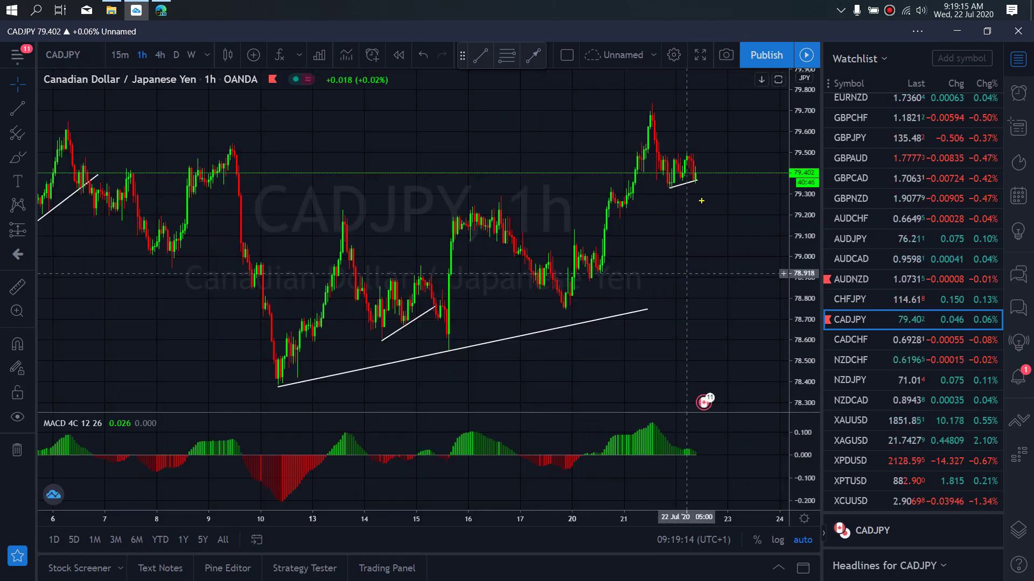
# Sketch a projected sharp drop from the recent high, extending it into a W-shaped path
pyautogui.moveTo(696, 181)
pyautogui.mouseDown()
pyautogui.moveTo(699, 155)
pyautogui.moveTo(728, 294)
pyautogui.mouseUp()
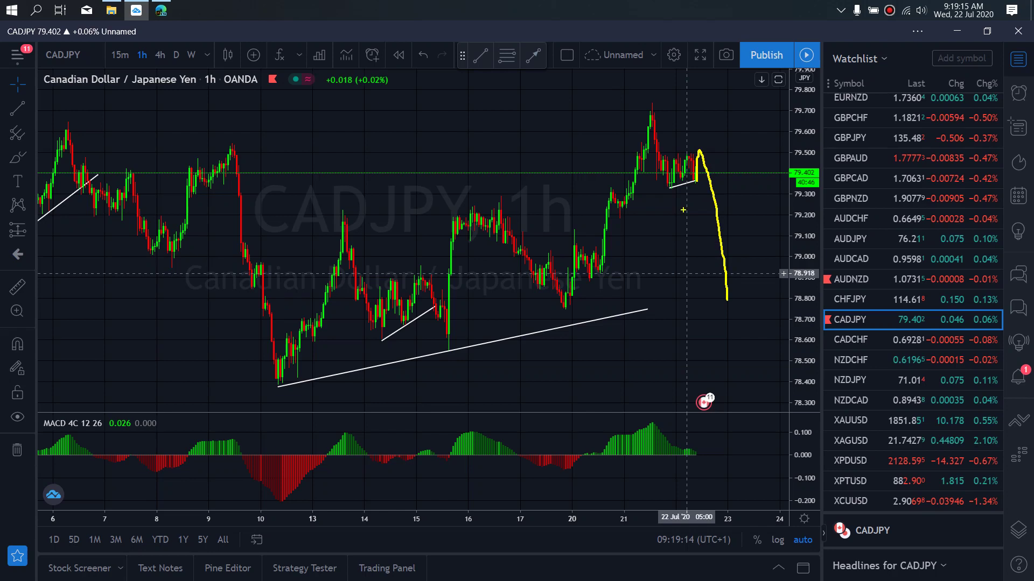
pyautogui.moveTo(672, 193)
pyautogui.mouseDown()
pyautogui.moveTo(707, 176)
pyautogui.moveTo(695, 146)
pyautogui.moveTo(707, 132)
pyautogui.moveTo(682, 326)
pyautogui.moveTo(755, 110)
pyautogui.moveTo(683, 96)
pyautogui.mouseUp()
pyautogui.moveTo(727, 300)
pyautogui.mouseDown()
pyautogui.moveTo(756, 276)
pyautogui.moveTo(771, 285)
pyautogui.moveTo(780, 235)
pyautogui.moveTo(822, 446)
pyautogui.mouseUp()
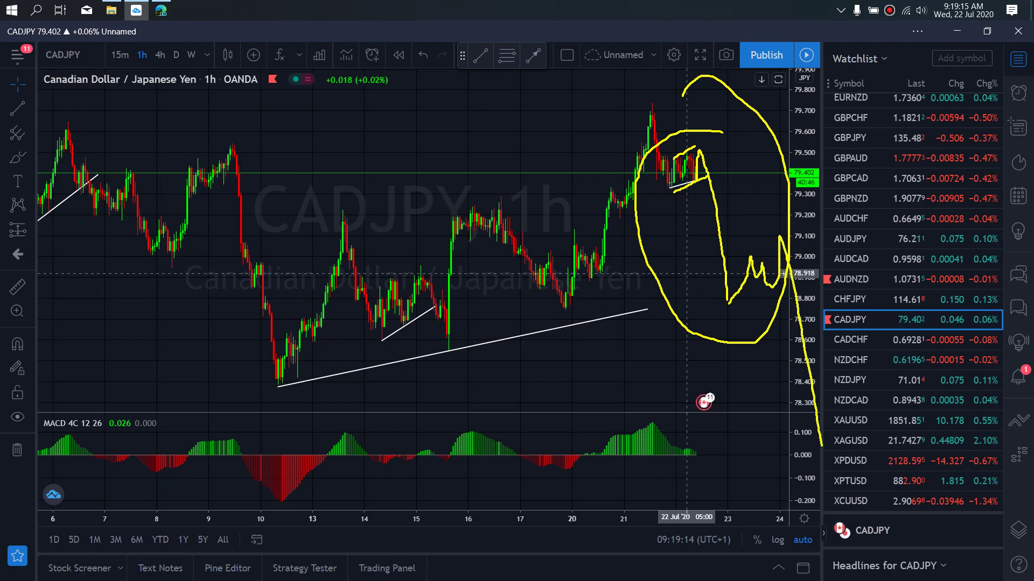